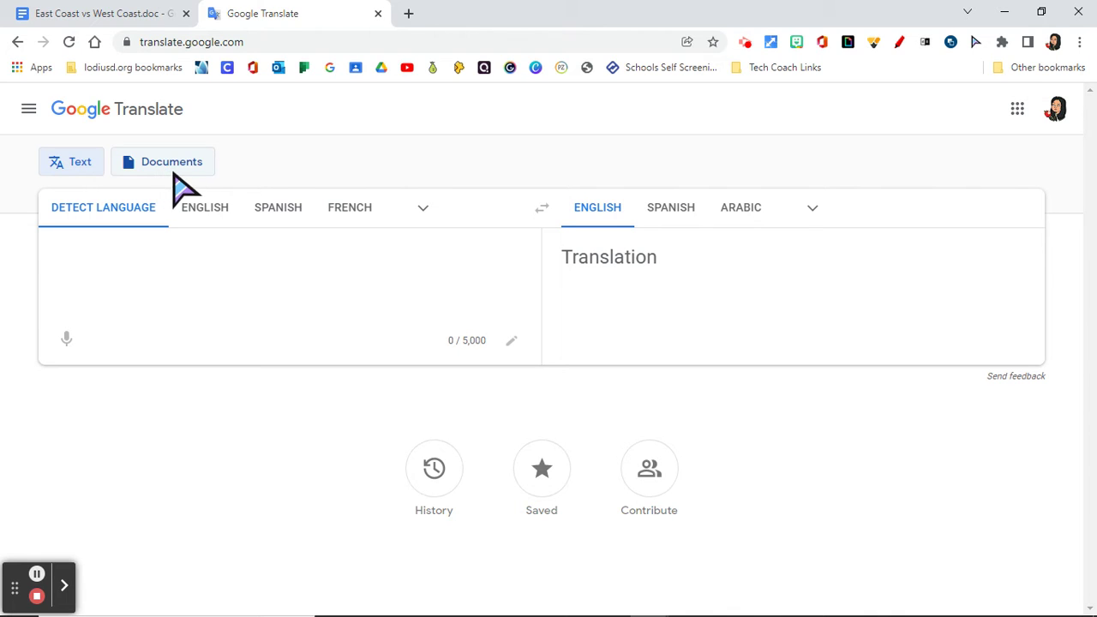
Set up document translation with English as the source language and Spanish as the target language
{"action": "left_click", "coordinate": [177, 171]}
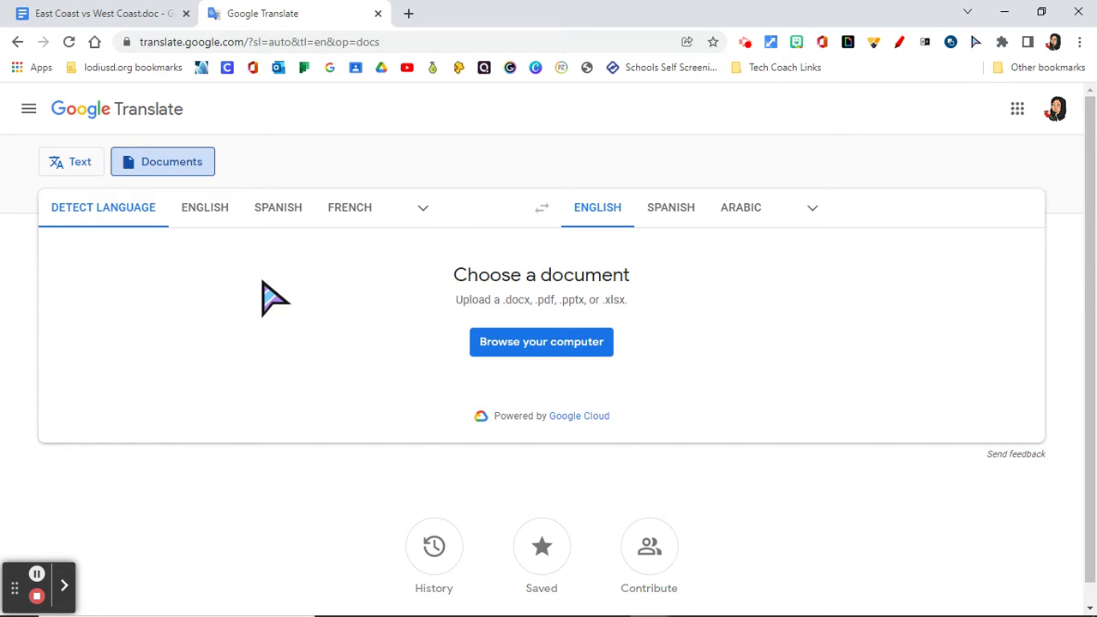
{"action": "left_click", "coordinate": [216, 223]}
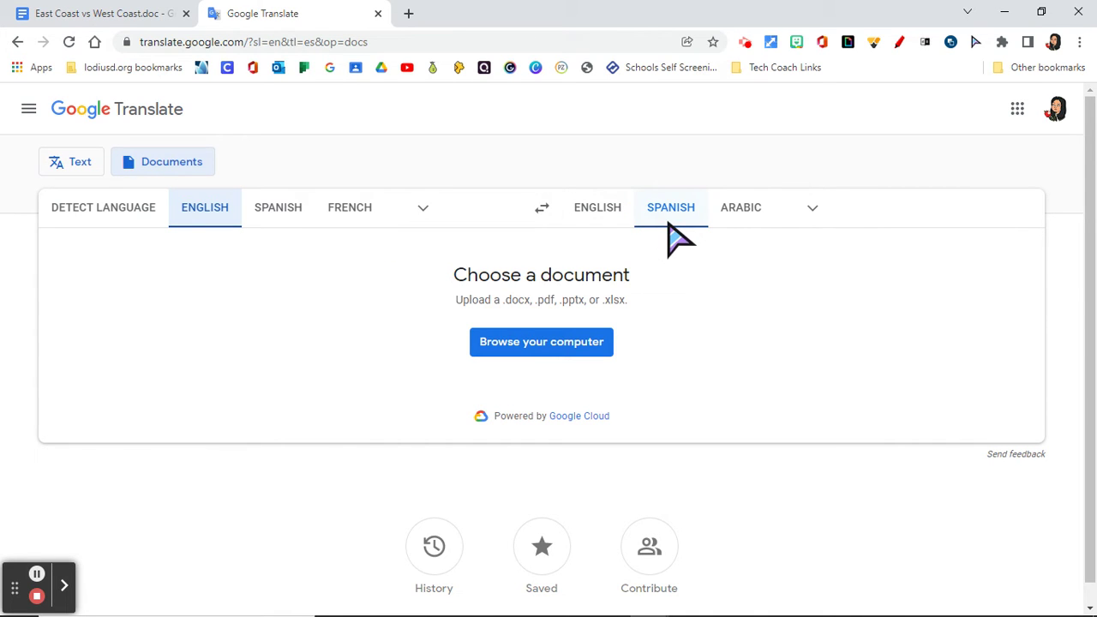
{"action": "left_click", "coordinate": [815, 212]}
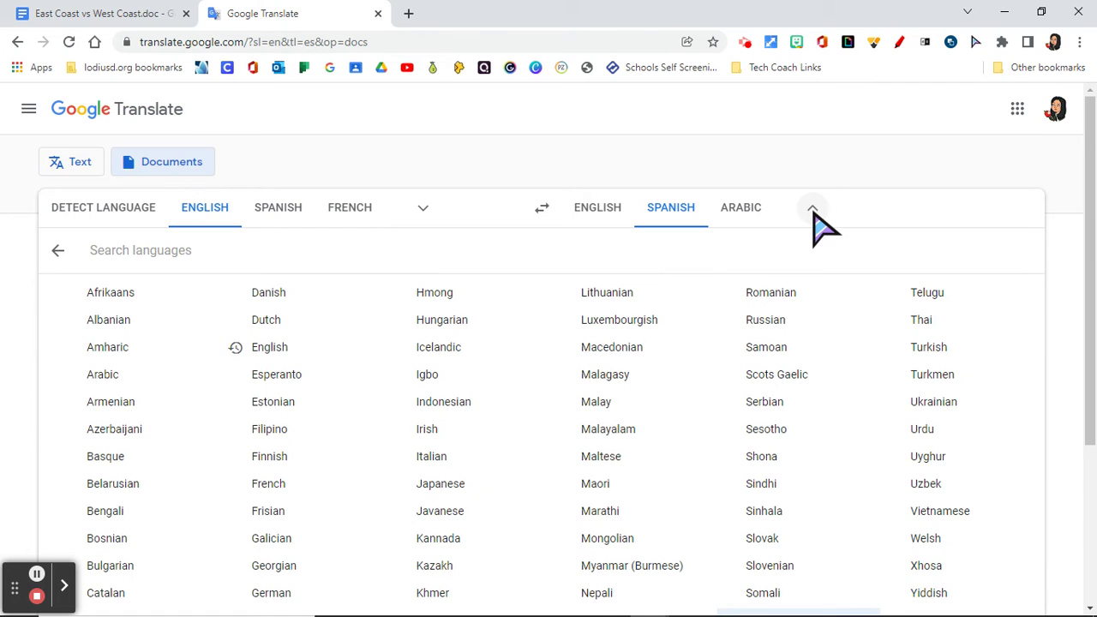
{"action": "left_click", "coordinate": [814, 213]}
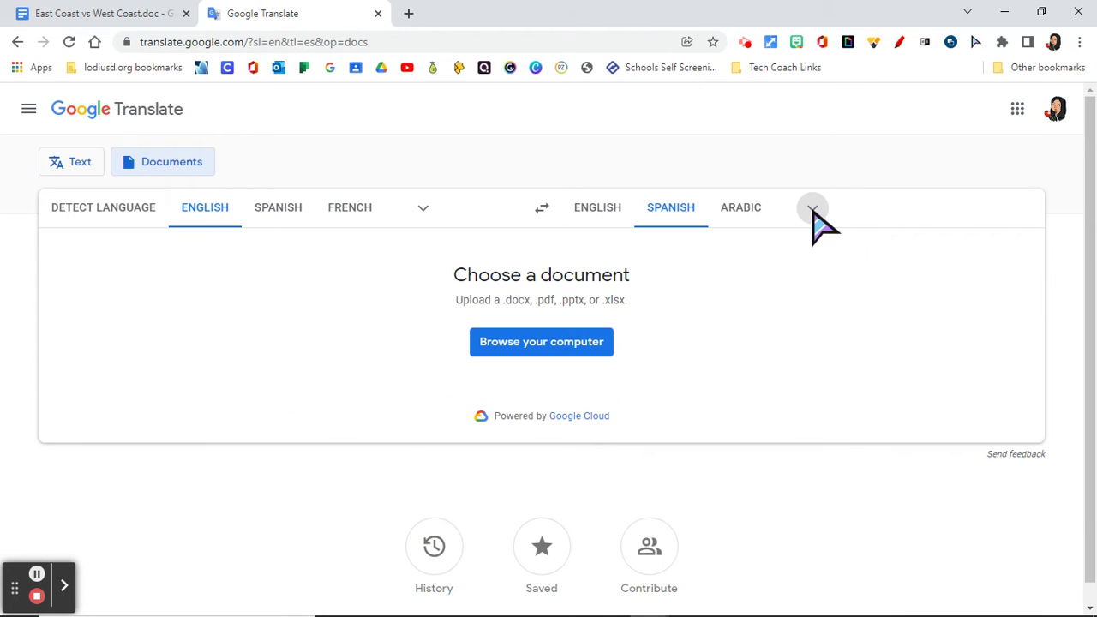
{"action": "left_click", "coordinate": [814, 213]}
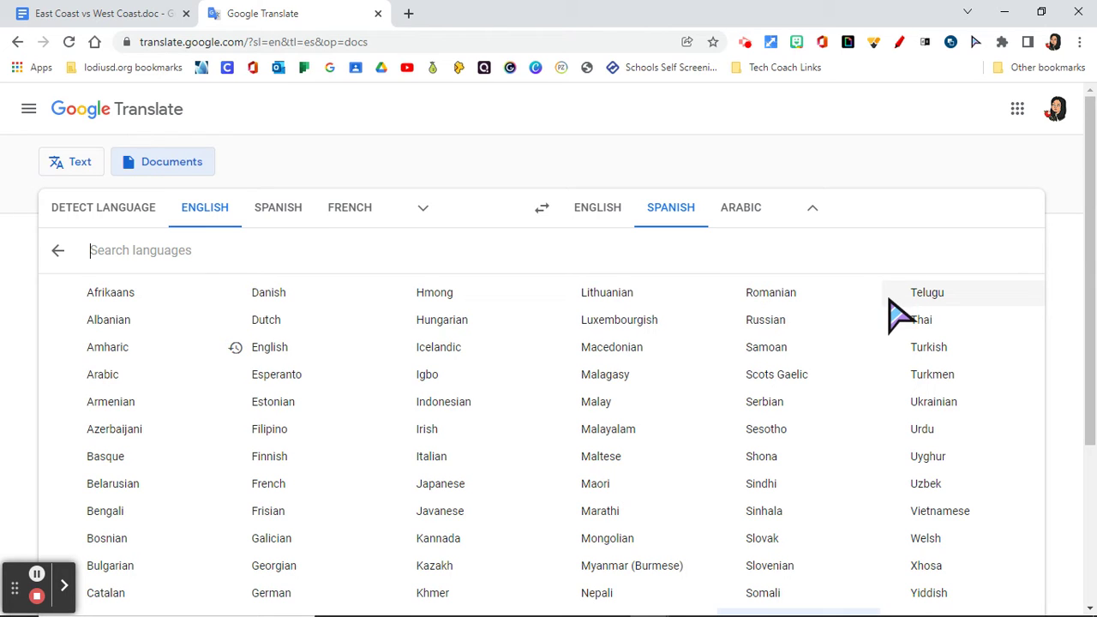
{"action": "left_click", "coordinate": [671, 215]}
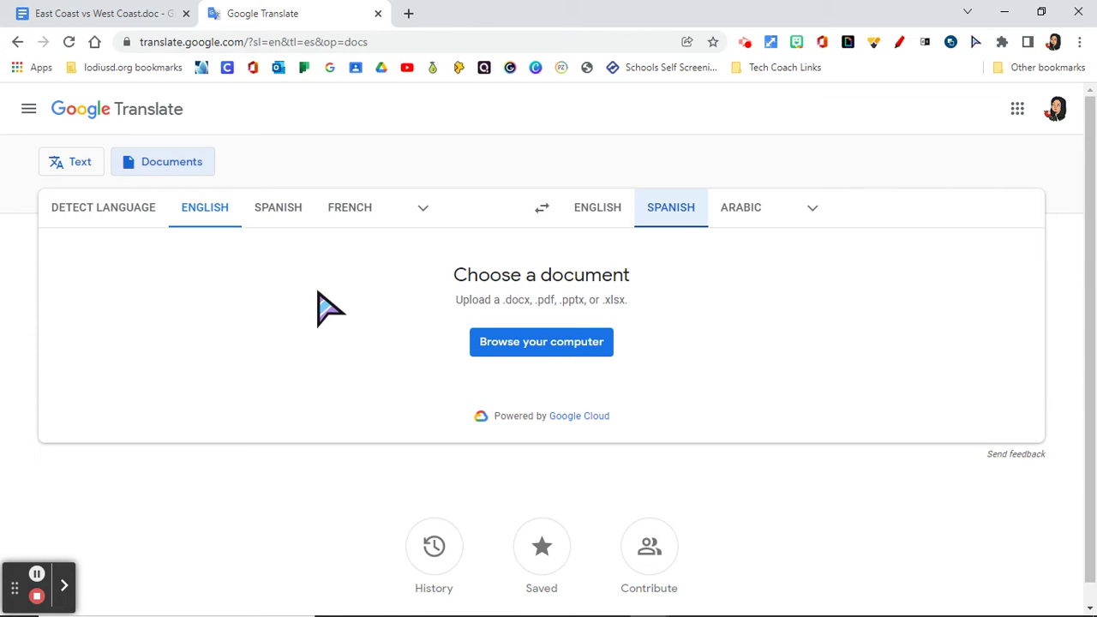
Upload "The Arctic Is Not Doing Well (at All) livescience Article" PDF from the Downloads folder for translation
{"action": "left_click", "coordinate": [531, 355]}
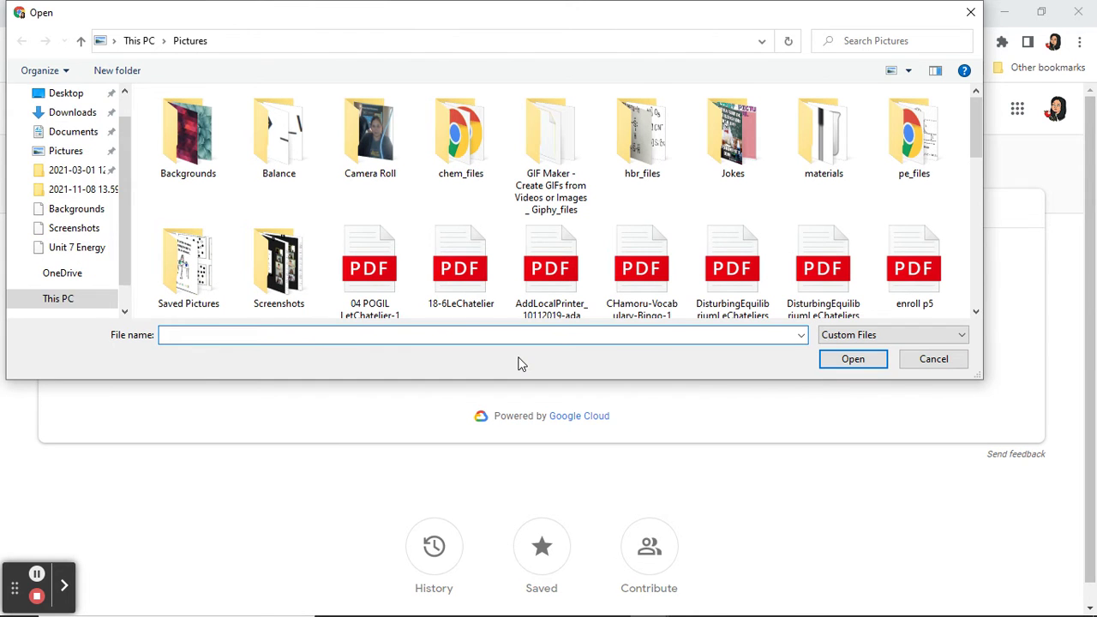
{"action": "scroll", "coordinate": [82, 232], "scroll_direction": "down", "scroll_amount": 1}
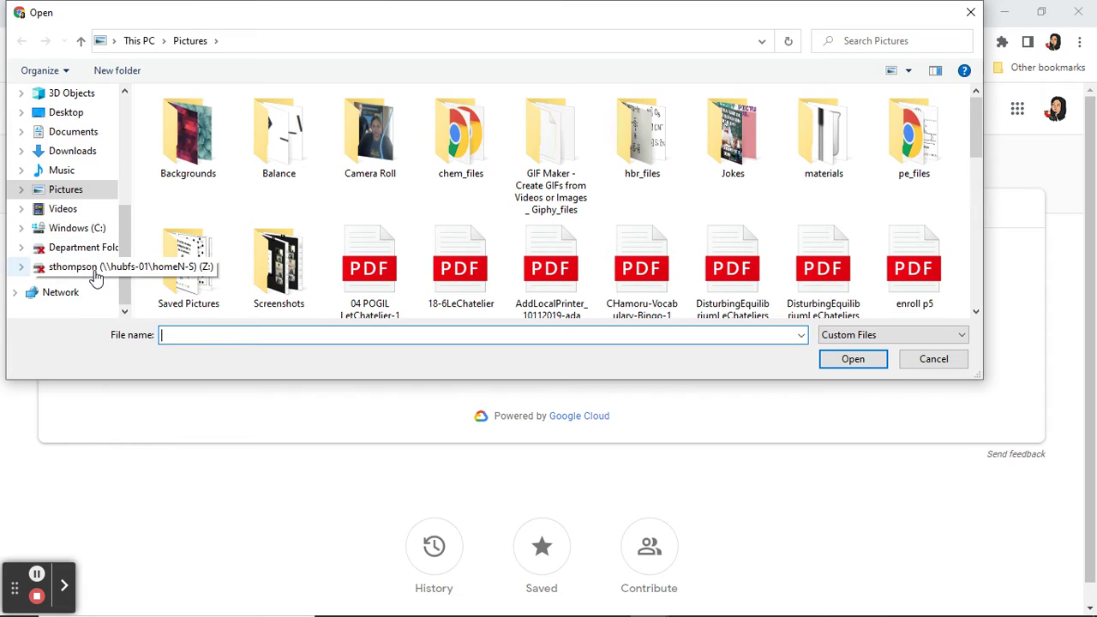
{"action": "scroll", "coordinate": [61, 224], "scroll_direction": "up", "scroll_amount": 3}
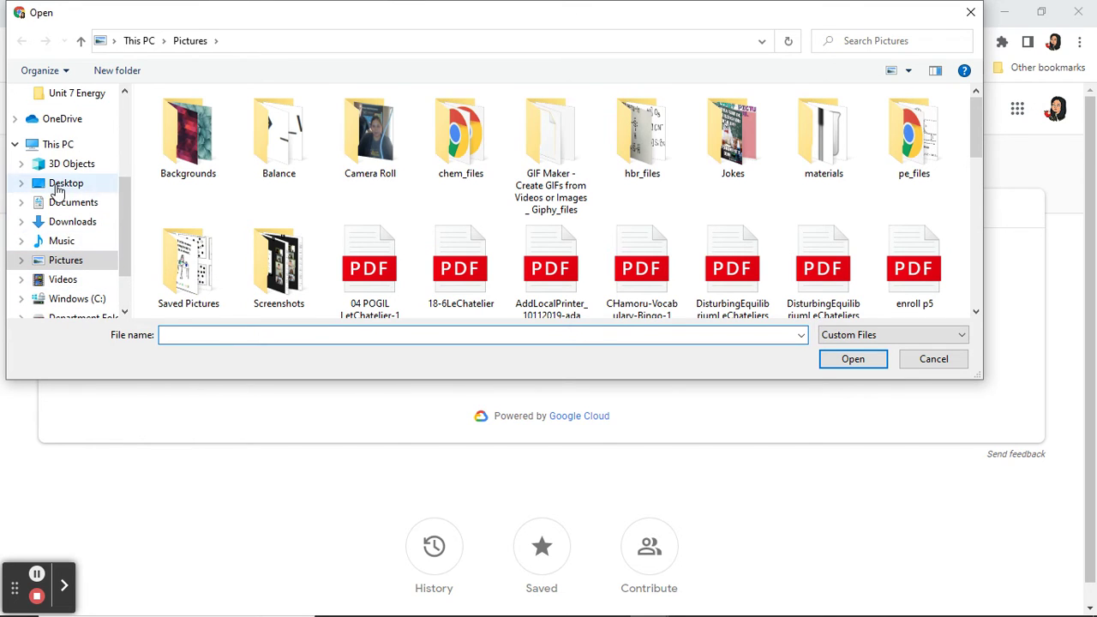
{"action": "left_click", "coordinate": [72, 221]}
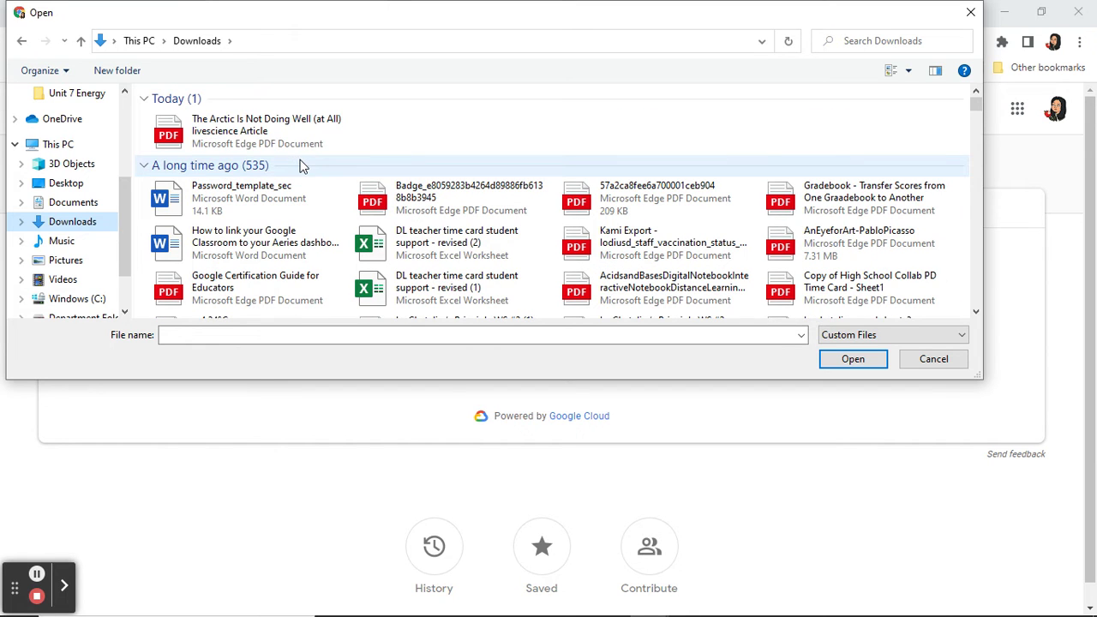
{"action": "left_click", "coordinate": [240, 125]}
{"action": "key", "text": "Return"}
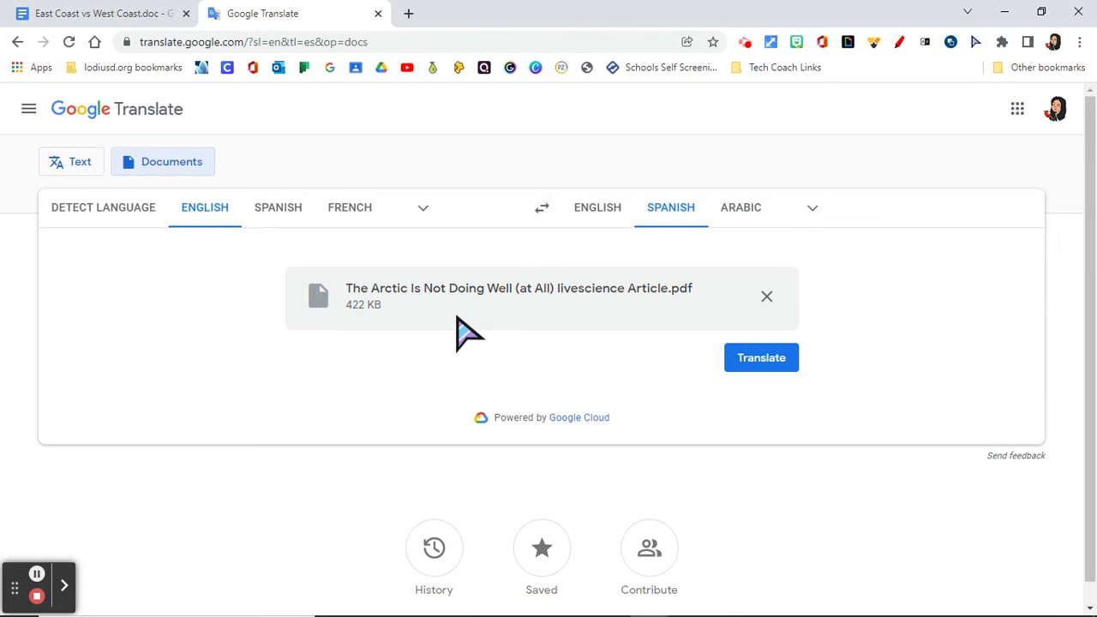
Translate the uploaded article PDF and open the downloaded Spanish copy to review its text and layout
{"action": "left_click", "coordinate": [776, 366]}
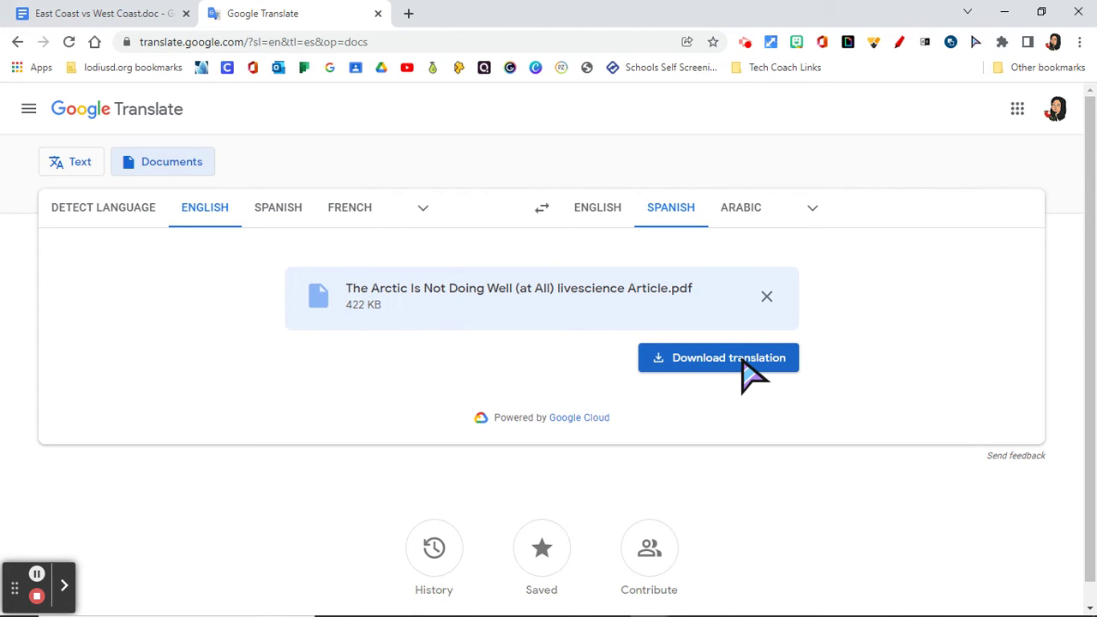
{"action": "left_click", "coordinate": [755, 375]}
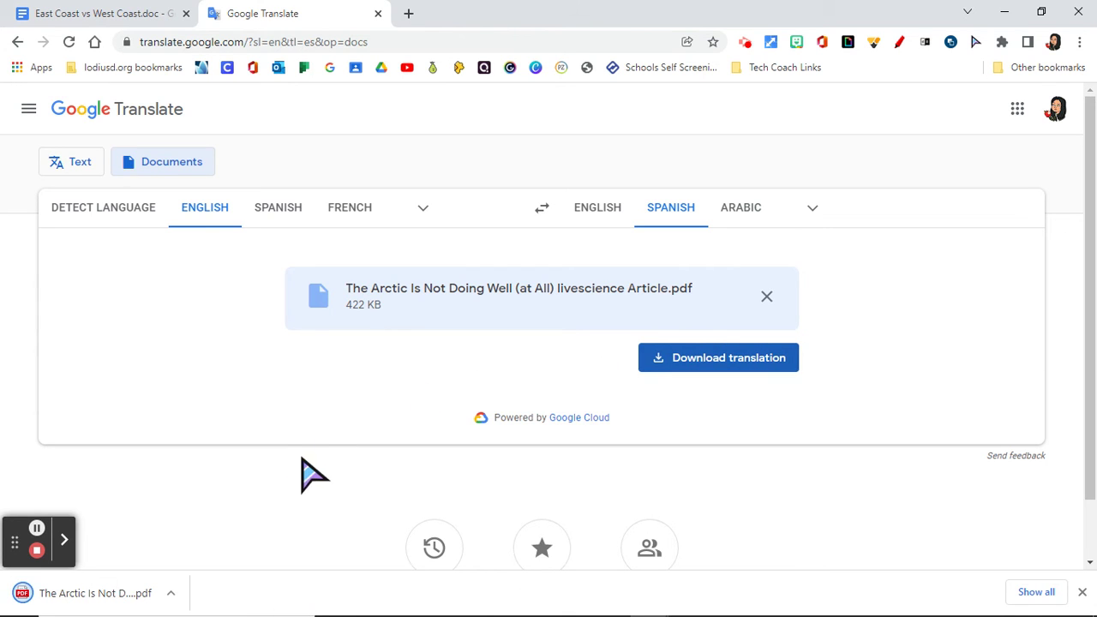
{"action": "left_click", "coordinate": [107, 596]}
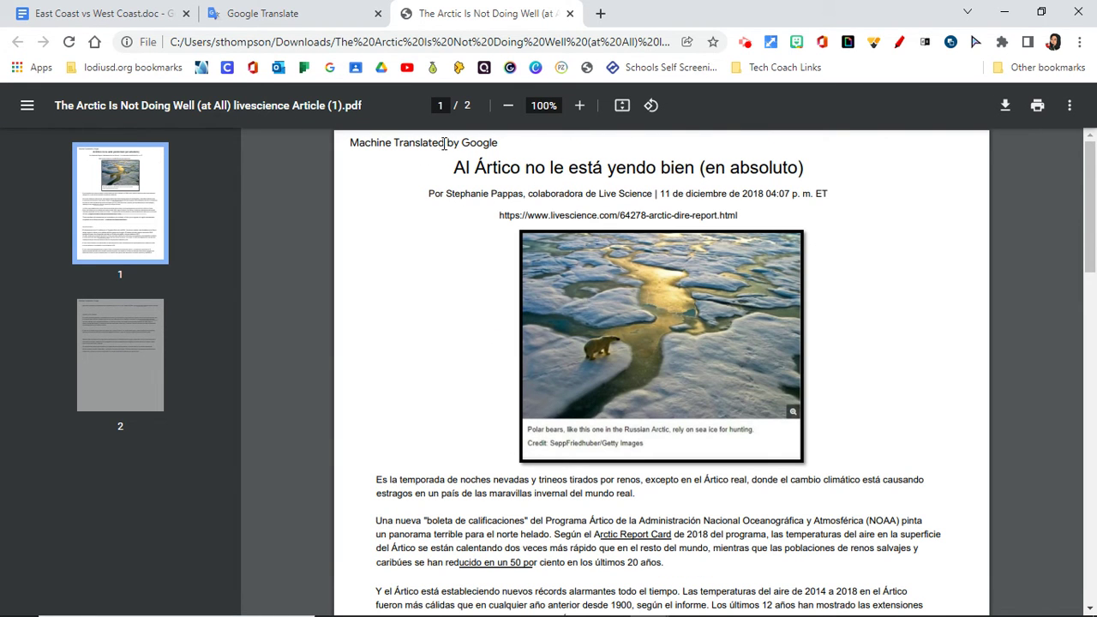
{"action": "scroll", "coordinate": [685, 480], "scroll_direction": "down", "scroll_amount": 3}
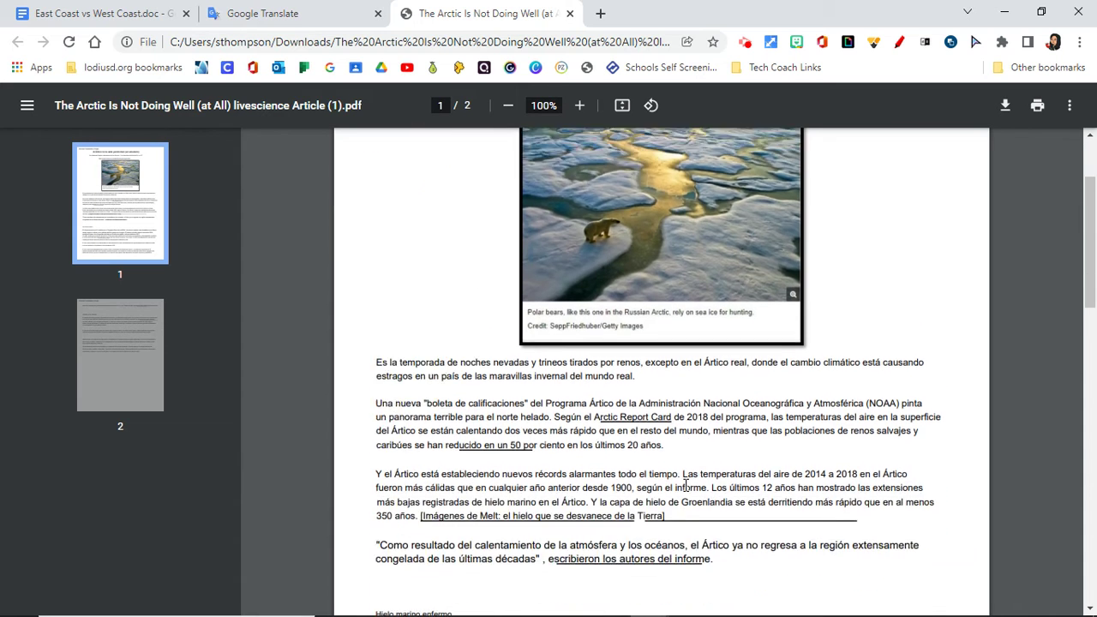
{"action": "scroll", "coordinate": [685, 467], "scroll_direction": "up", "scroll_amount": 3}
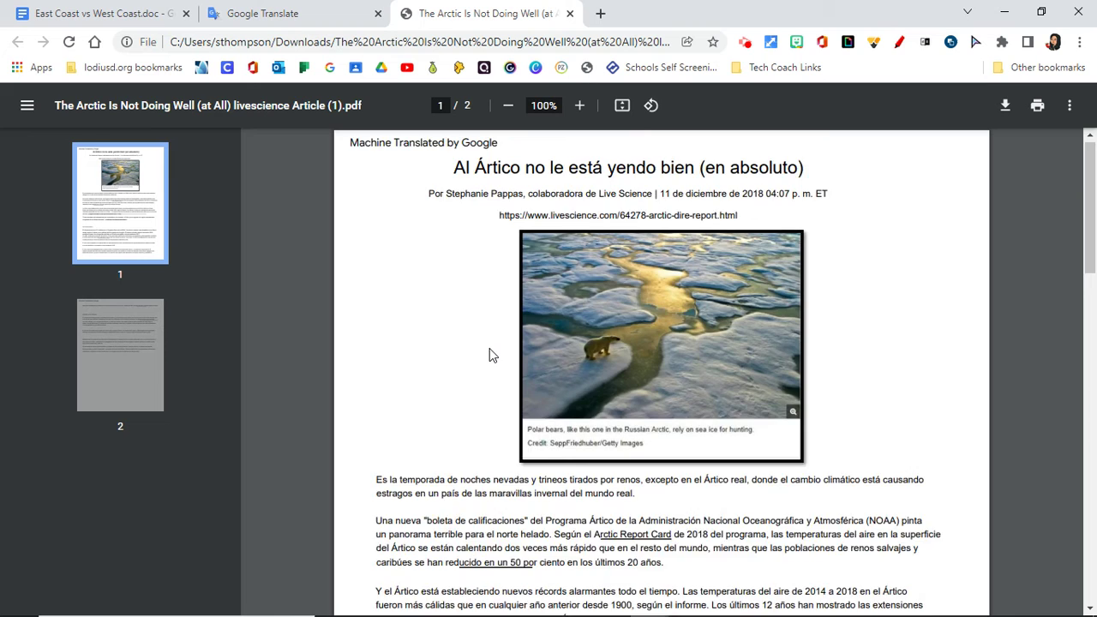
{"action": "scroll", "coordinate": [489, 353], "scroll_direction": "down", "scroll_amount": 2}
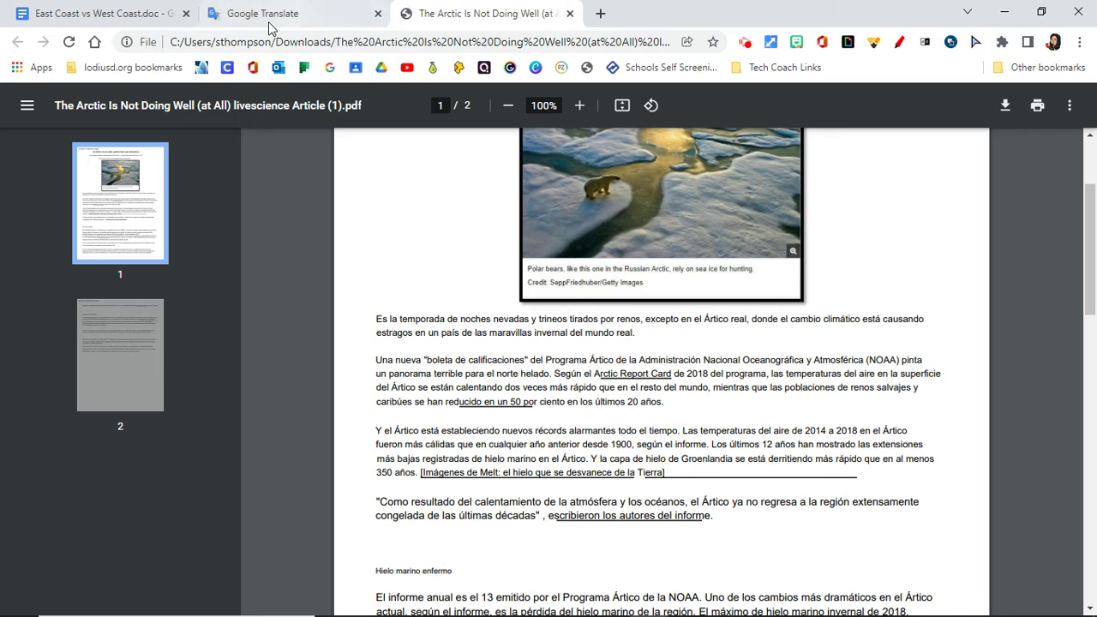
Switch to the East Coast vs West Coast .doc file in Google Docs and save it as a Google Docs document
{"action": "left_click", "coordinate": [74, 17]}
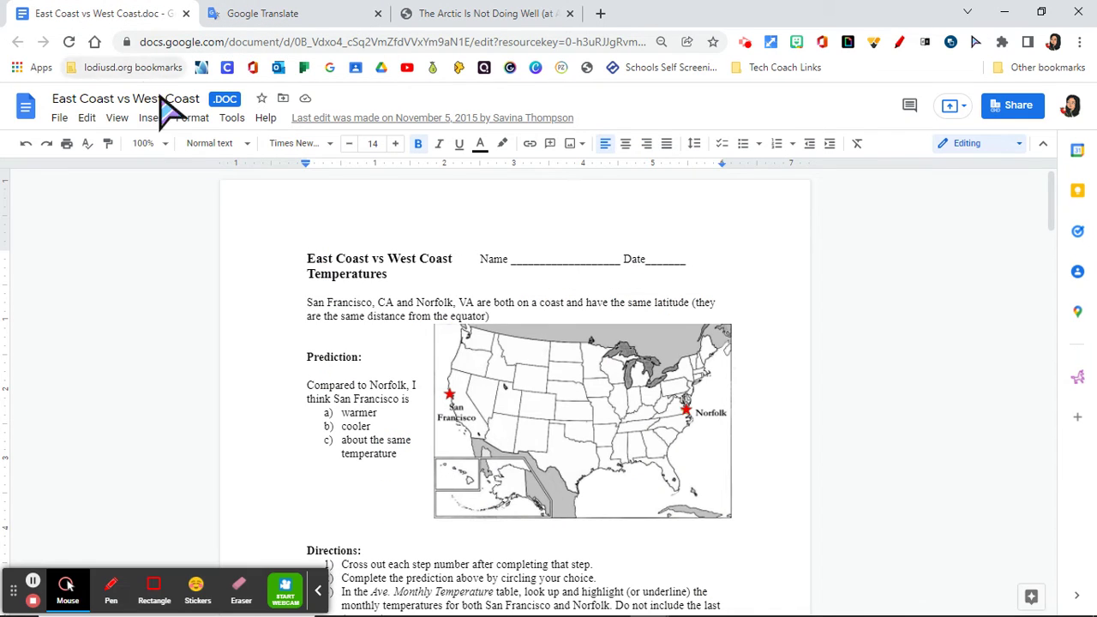
{"action": "mouse_move", "coordinate": [314, 558]}
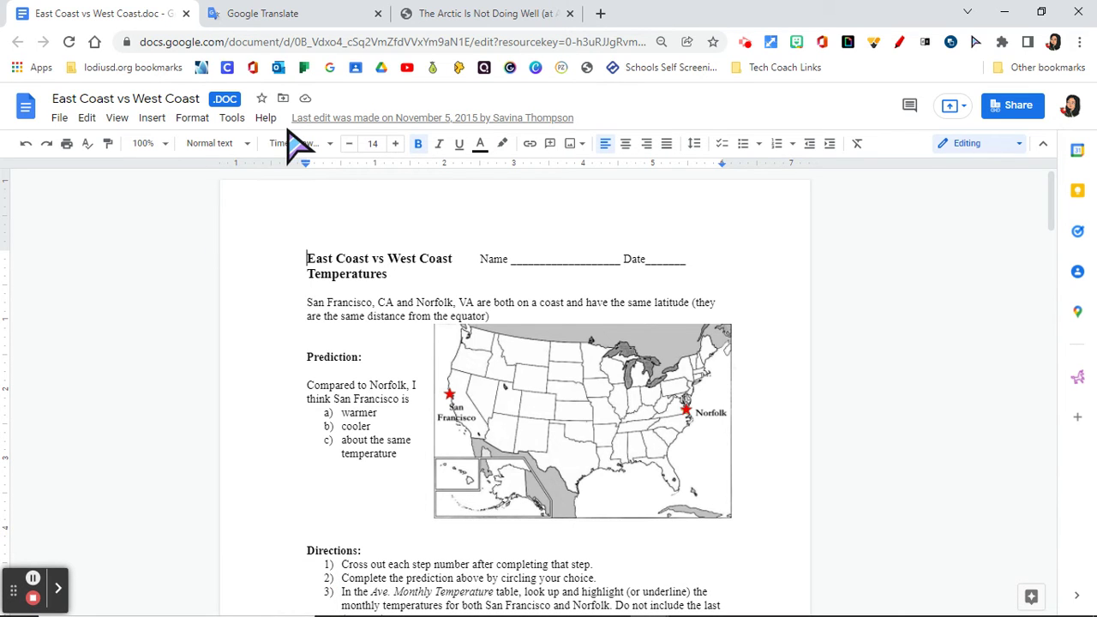
{"action": "left_click", "coordinate": [60, 119]}
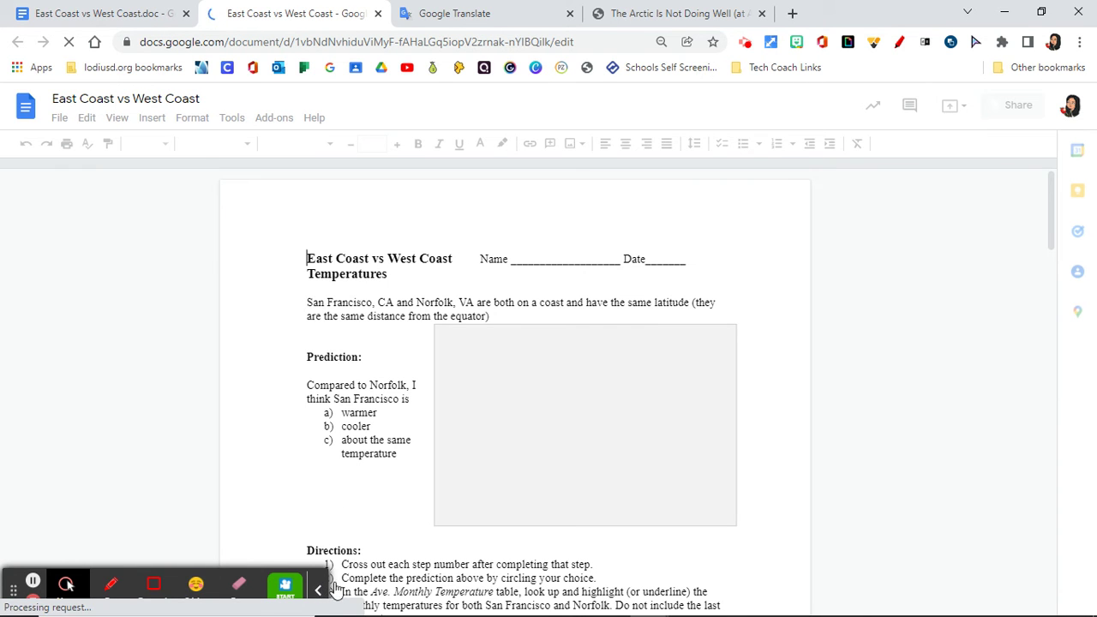
{"action": "left_click", "coordinate": [322, 592]}
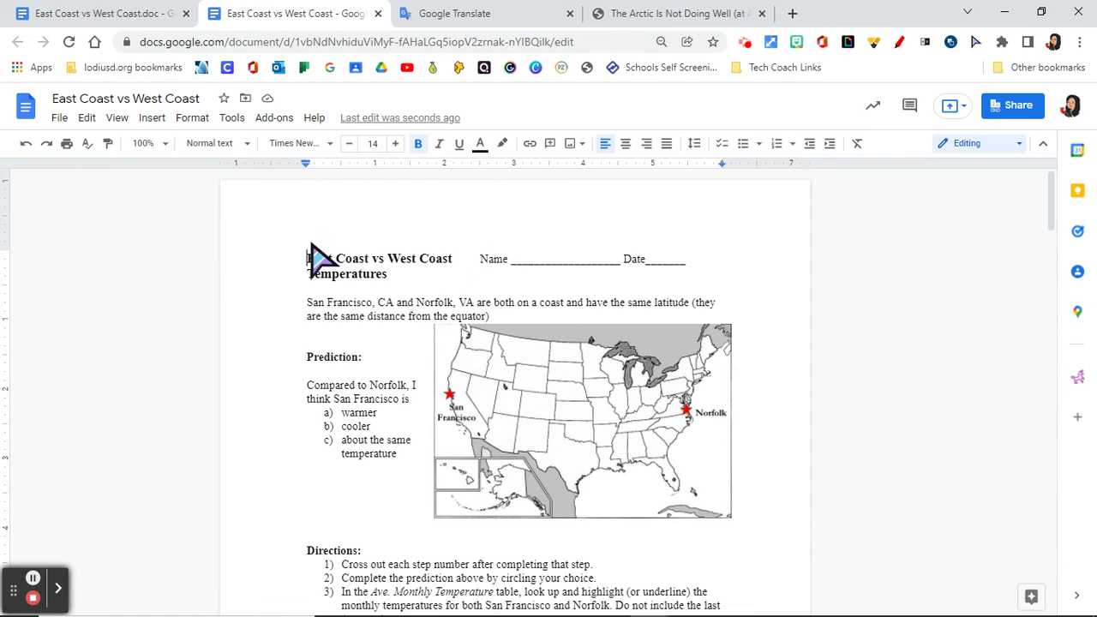
Compare whether the Google Docs copy and the original .doc file offer the Translate document command
{"action": "left_click", "coordinate": [231, 120]}
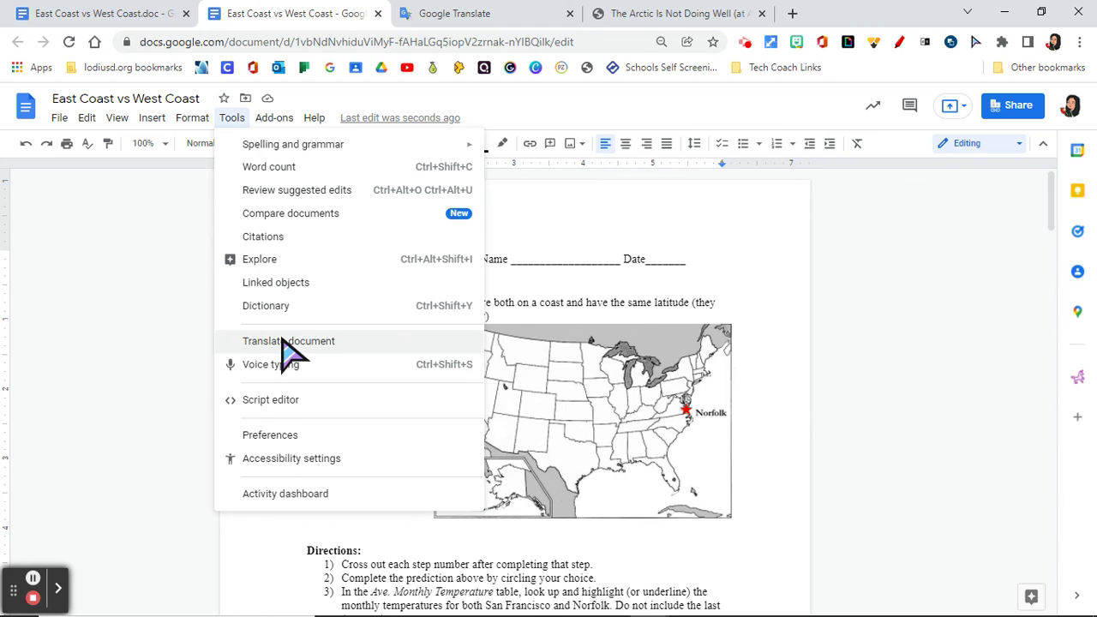
{"action": "left_click", "coordinate": [103, 14]}
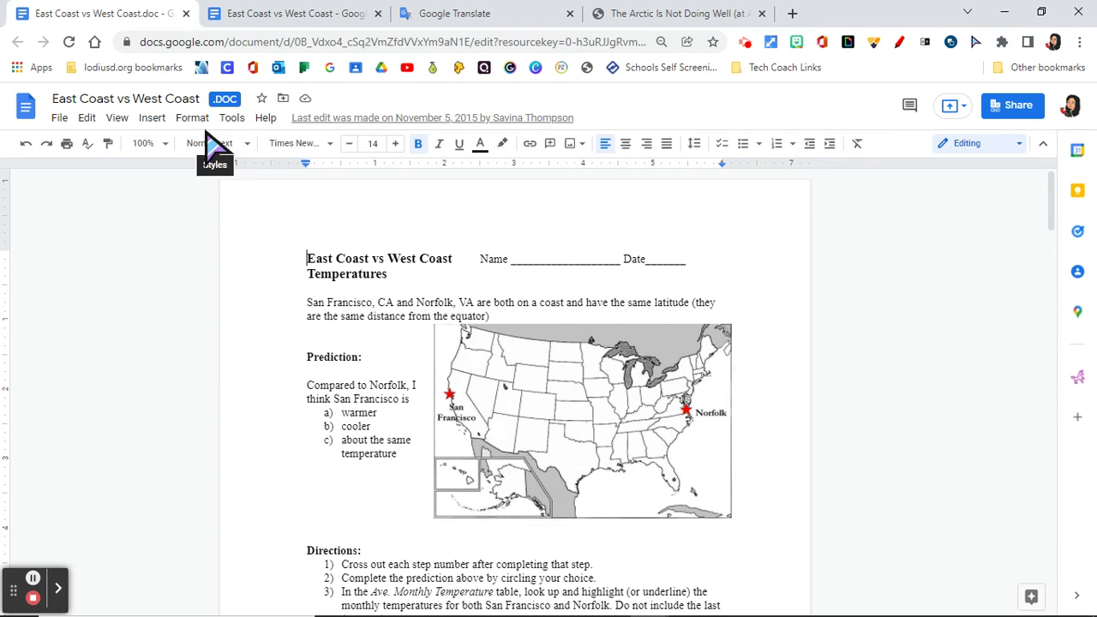
{"action": "left_click", "coordinate": [231, 120]}
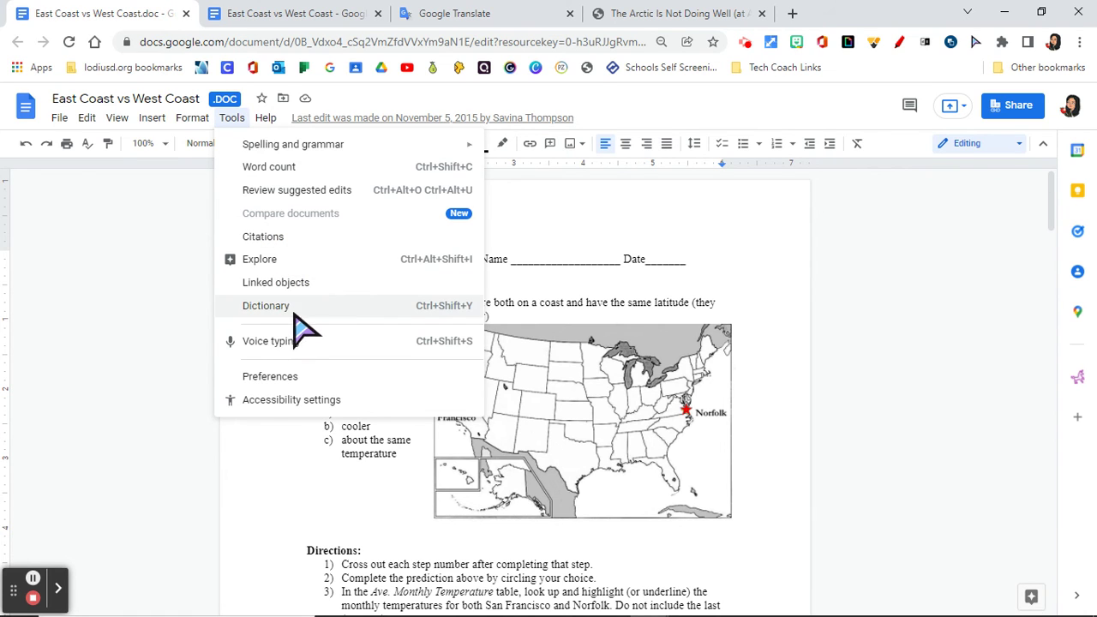
Create a Spanish translated copy of the Google Docs version of East Coast vs West Coast, keeping the suggested title
{"action": "left_click", "coordinate": [271, 16]}
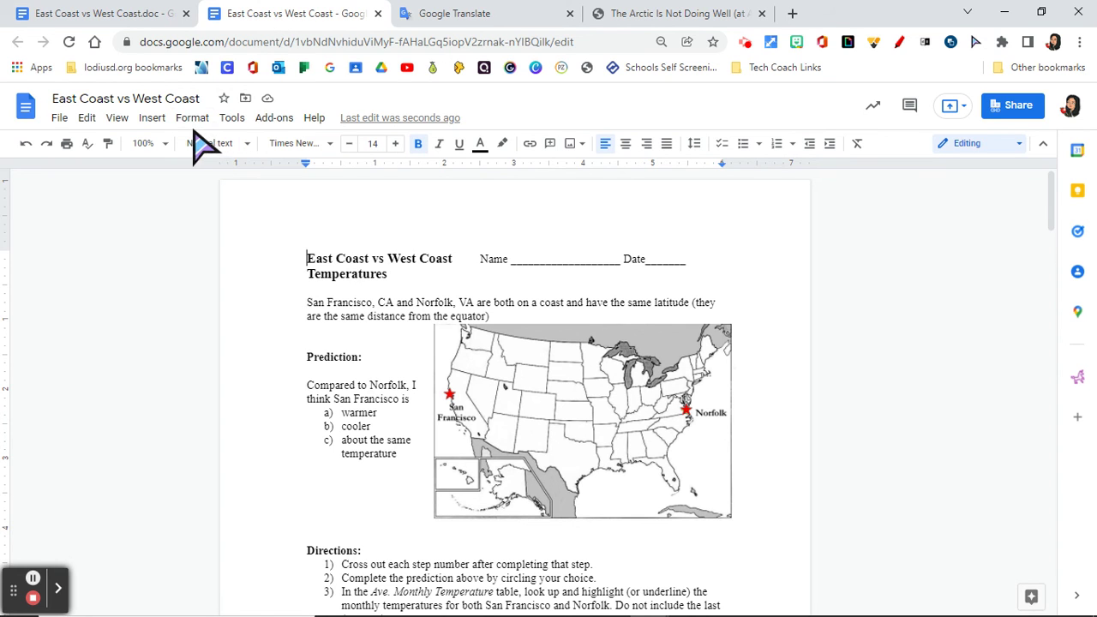
{"action": "left_click", "coordinate": [232, 118]}
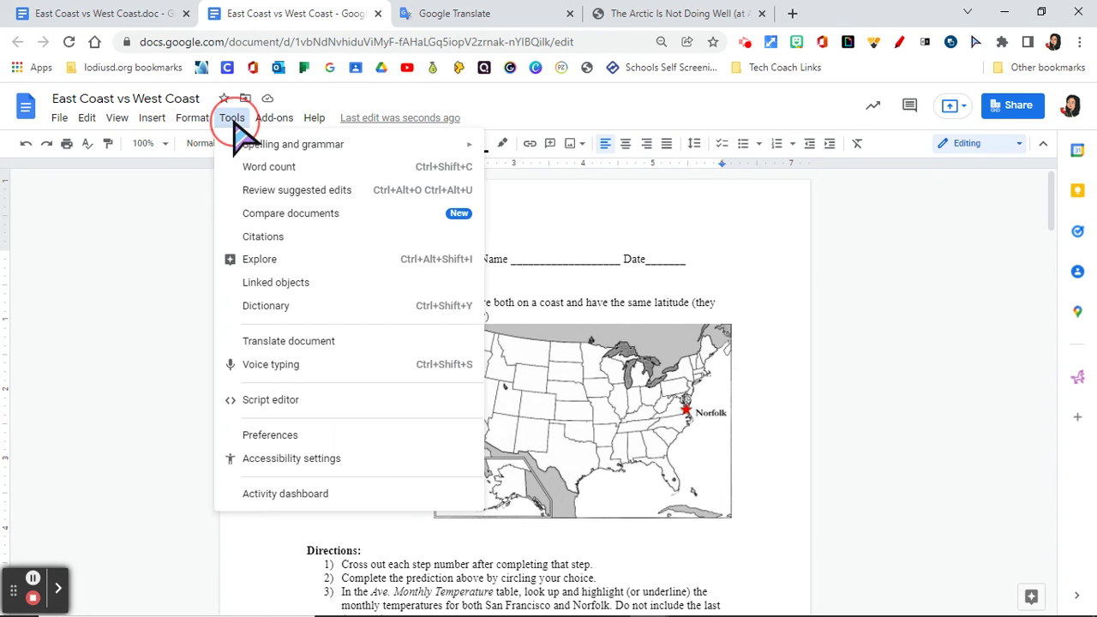
{"action": "left_click", "coordinate": [292, 343]}
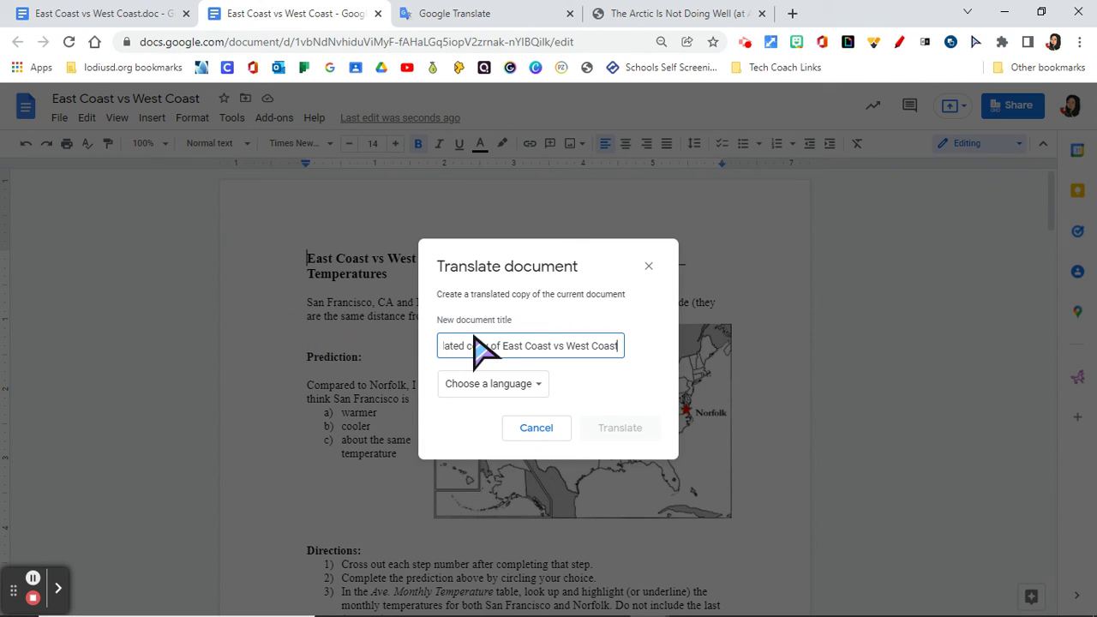
{"action": "left_click", "coordinate": [538, 386]}
{"action": "scroll", "coordinate": [532, 468], "scroll_direction": "down", "scroll_amount": 4}
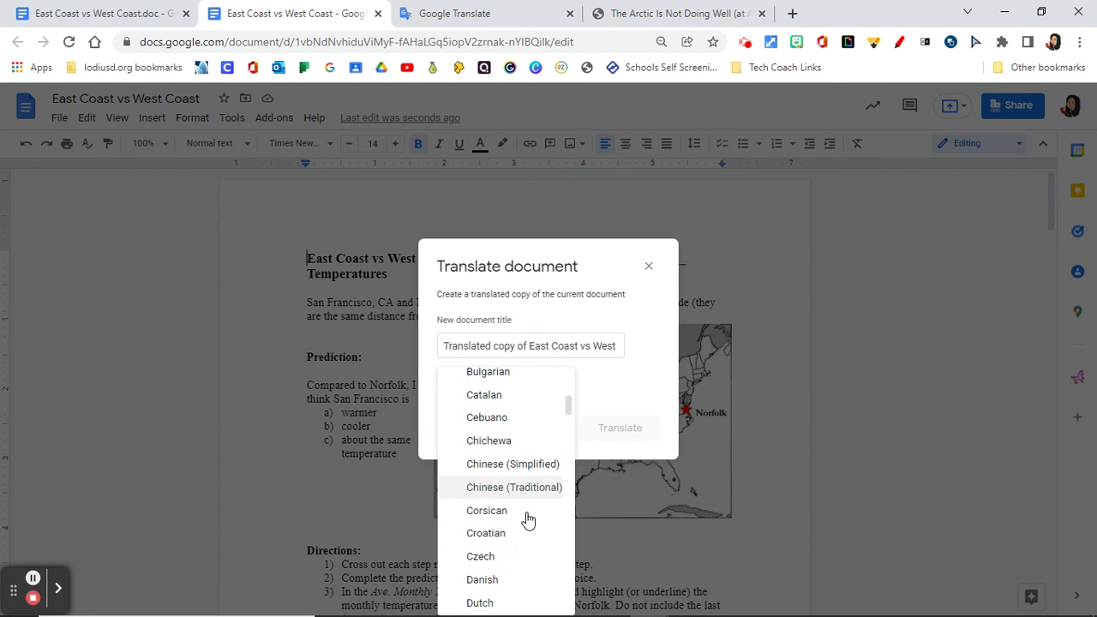
{"action": "scroll", "coordinate": [509, 513], "scroll_direction": "down", "scroll_amount": 8}
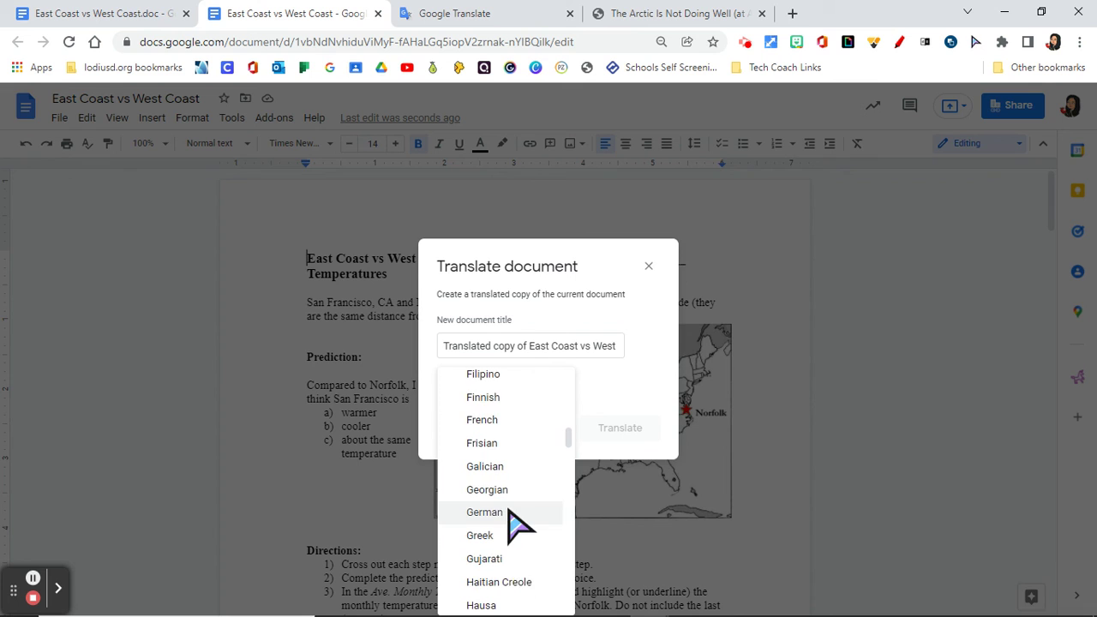
{"action": "scroll", "coordinate": [519, 531], "scroll_direction": "down", "scroll_amount": 7}
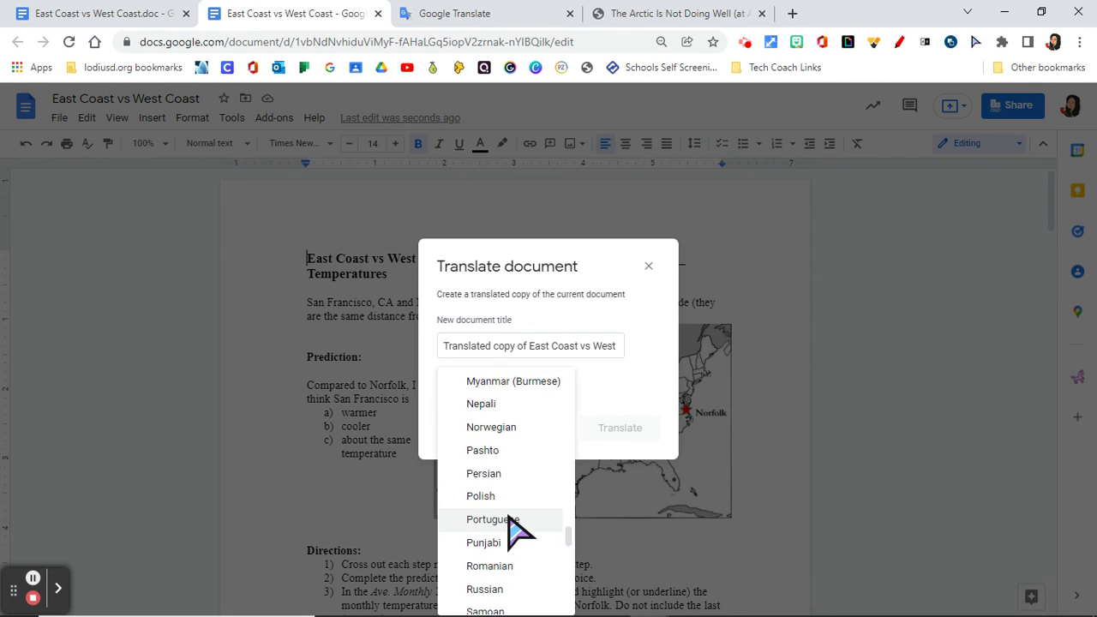
{"action": "scroll", "coordinate": [514, 532], "scroll_direction": "down", "scroll_amount": 4}
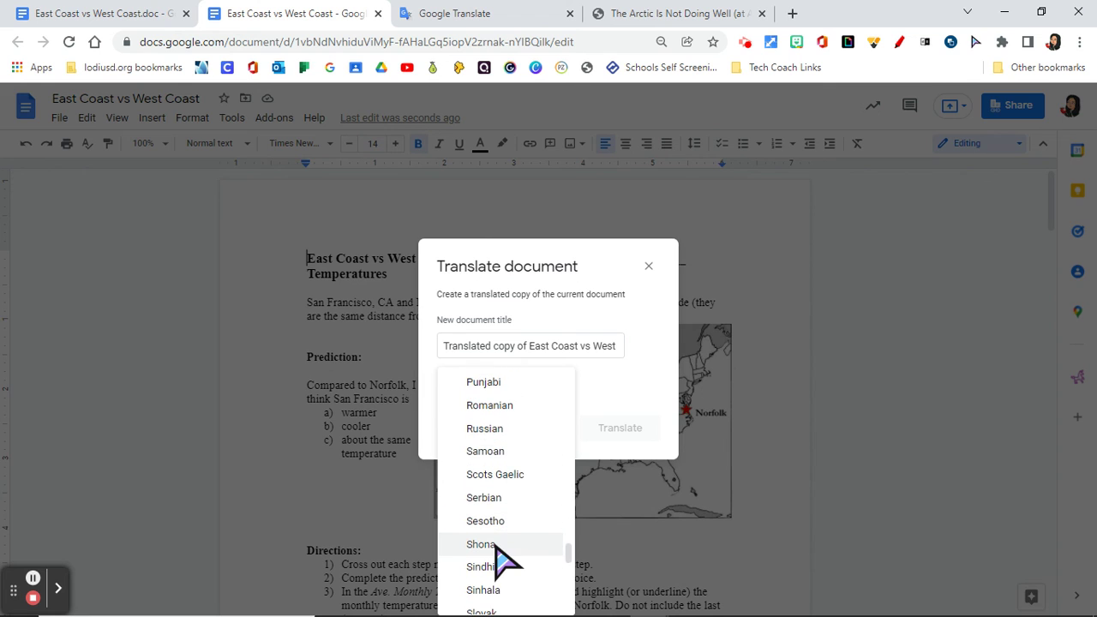
{"action": "scroll", "coordinate": [502, 552], "scroll_direction": "down", "scroll_amount": 5}
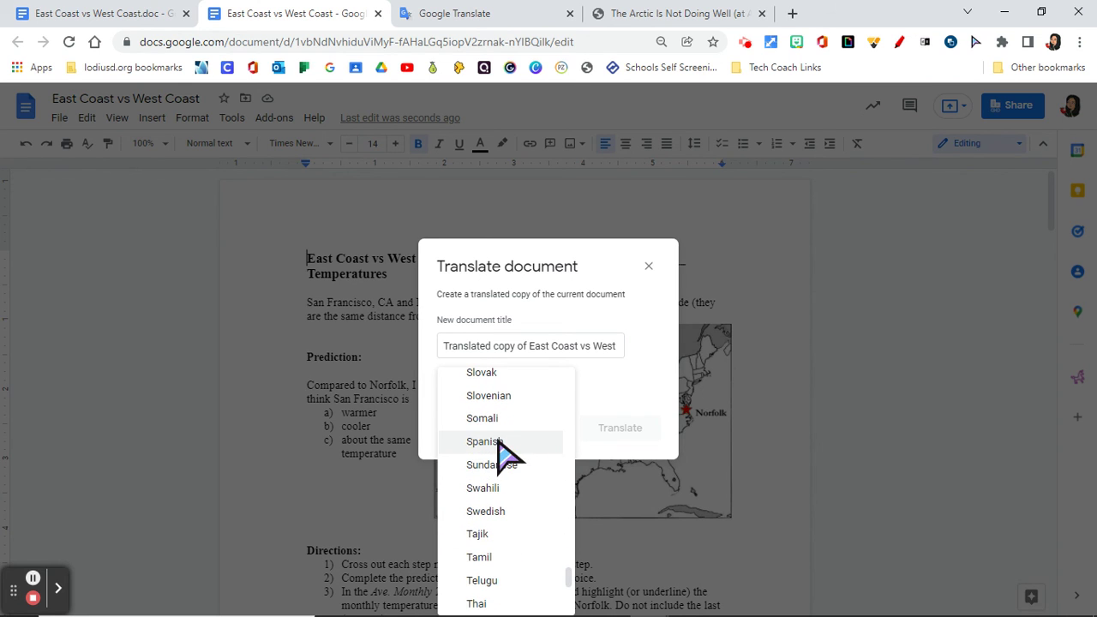
{"action": "left_click", "coordinate": [497, 441]}
{"action": "left_click", "coordinate": [612, 433]}
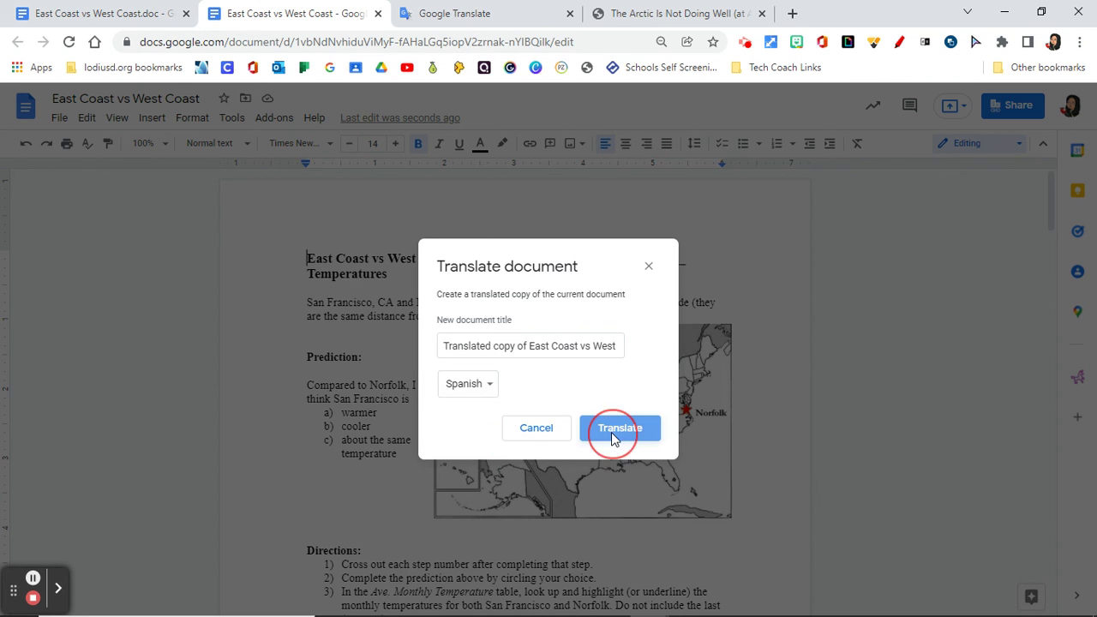